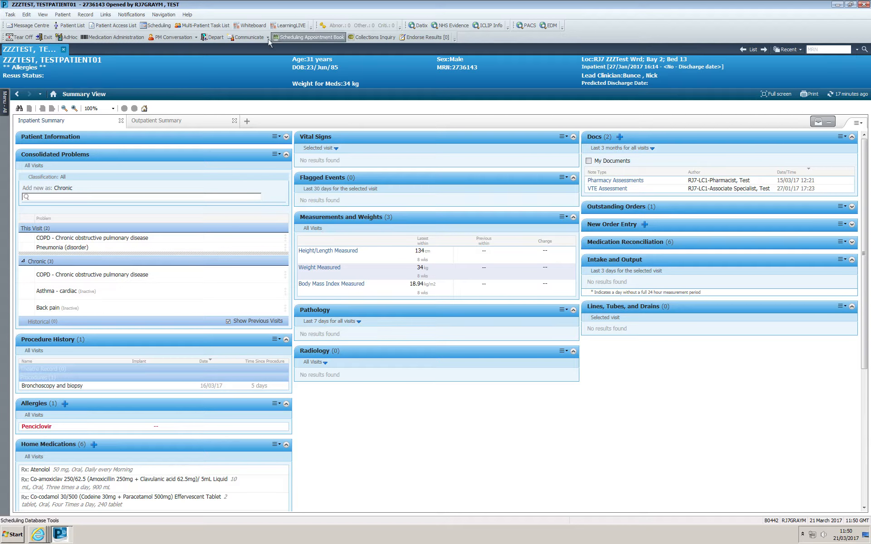
- Open the Depart Process for the patient and look through the GP letter preview
{"action": "left_click", "coordinate": [218, 39]}
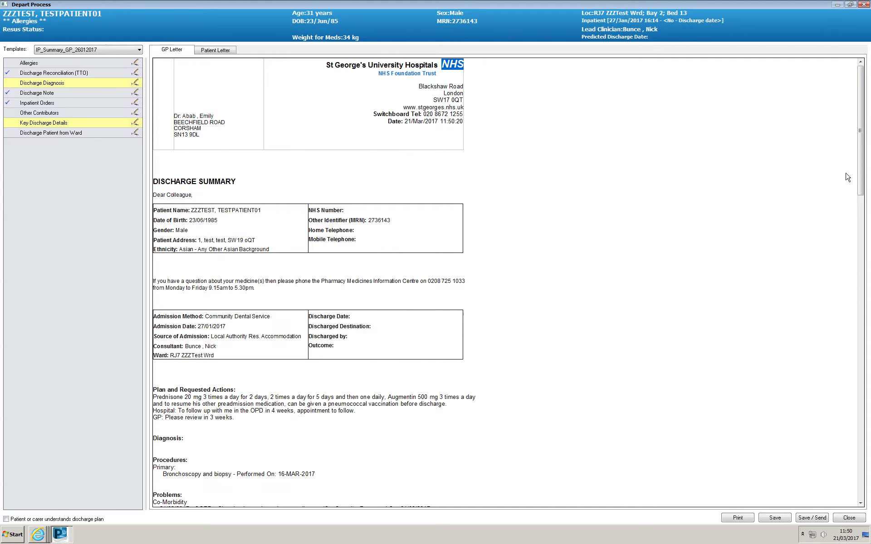
{"action": "left_click_drag", "start_coordinate": [862, 167], "coordinate": [862, 136]}
- Review the patient's recorded allergies and the discharge medication reconciliation, leaving both without recording anything
{"action": "left_click", "coordinate": [136, 64]}
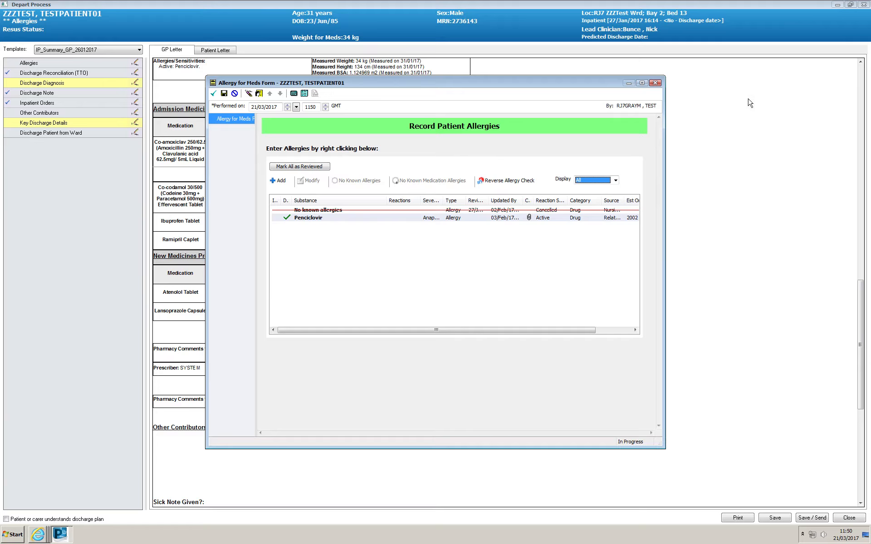
{"action": "left_click", "coordinate": [656, 83]}
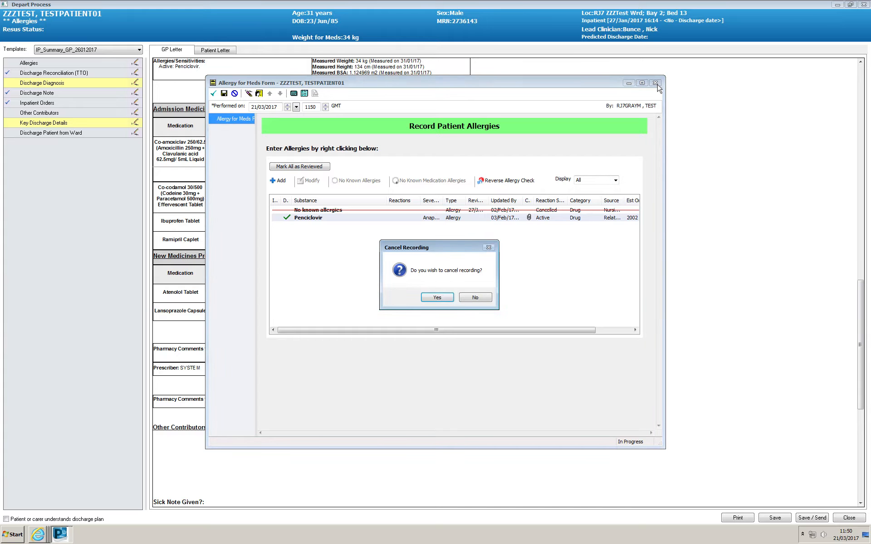
{"action": "left_click", "coordinate": [442, 300]}
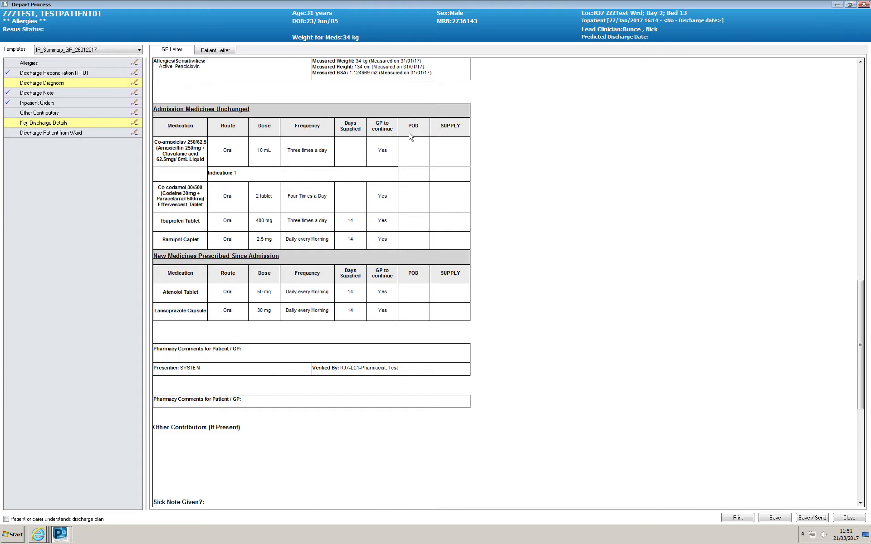
{"action": "left_click", "coordinate": [135, 75]}
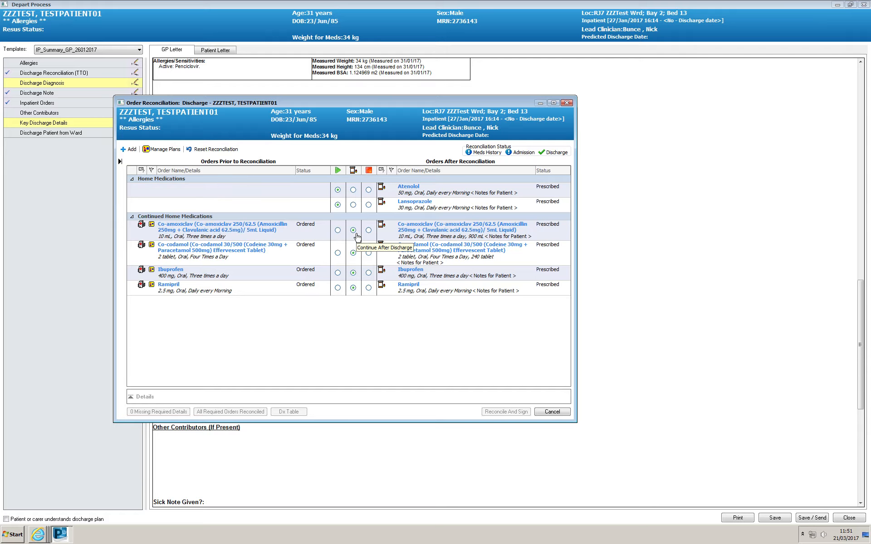
{"action": "left_click", "coordinate": [560, 413]}
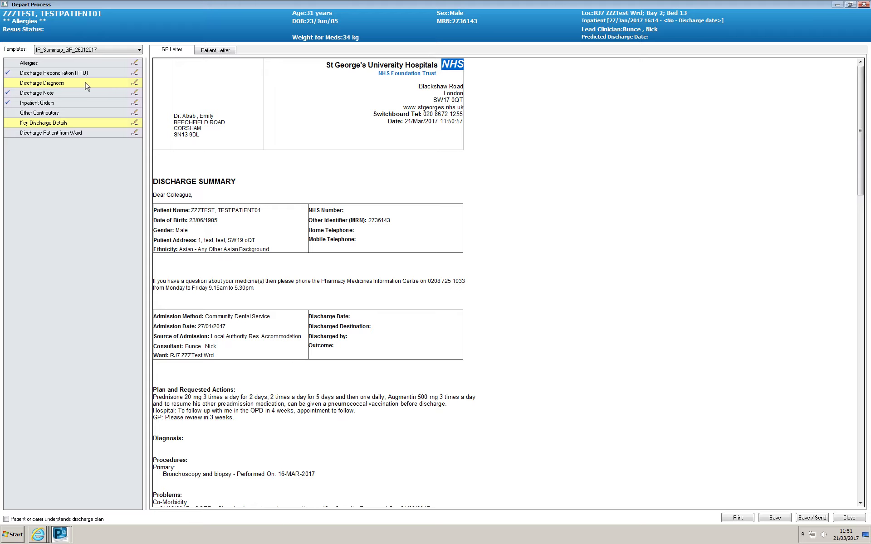
- In the Discharge Diagnosis section, set the Pneumonia (disorder) diagnosis type to Discharge
{"action": "left_click", "coordinate": [135, 84]}
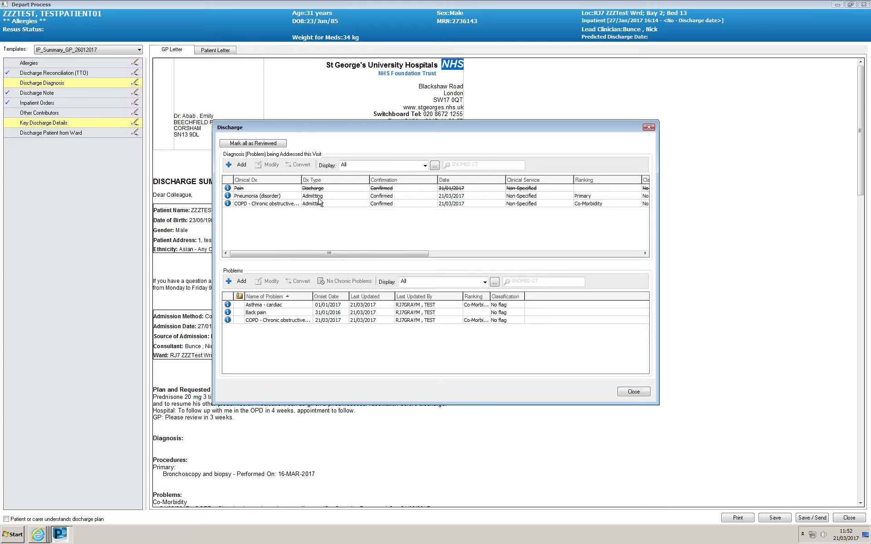
{"action": "right_click", "coordinate": [321, 198]}
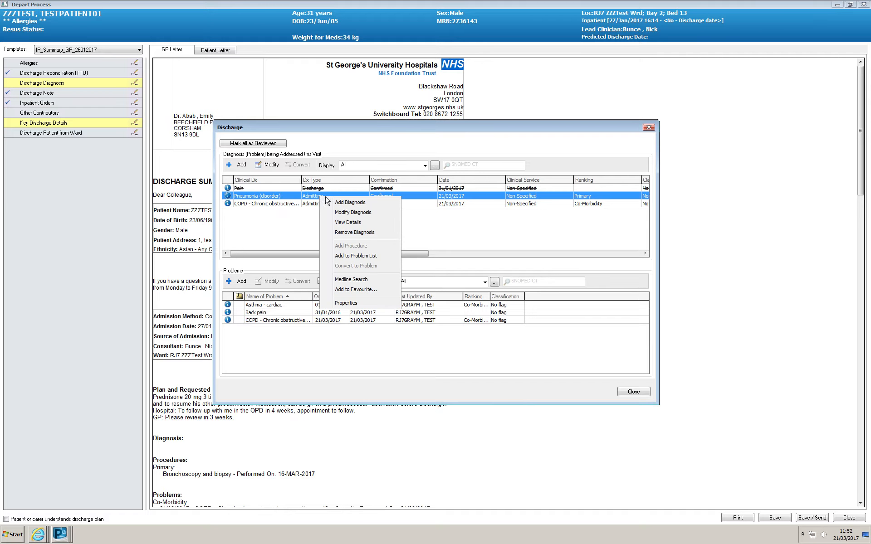
{"action": "left_click", "coordinate": [346, 212]}
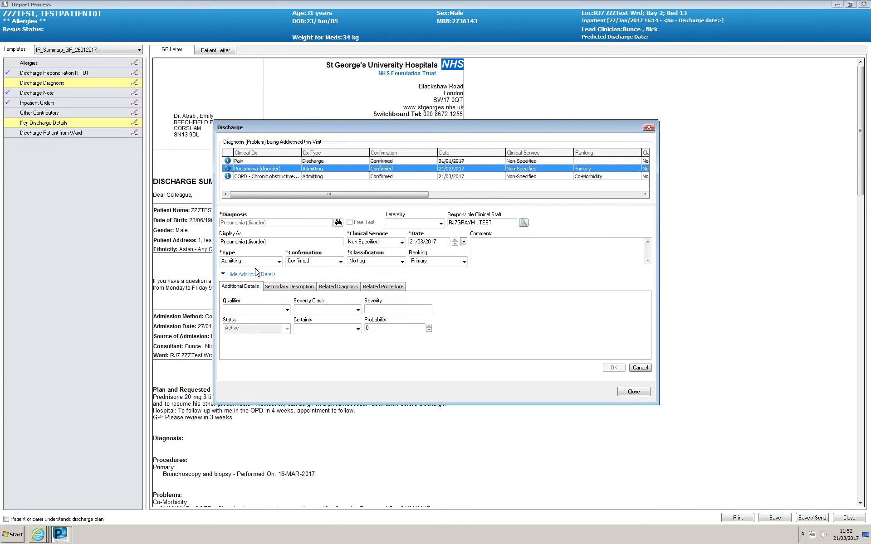
{"action": "left_click", "coordinate": [278, 262]}
{"action": "left_click", "coordinate": [260, 278]}
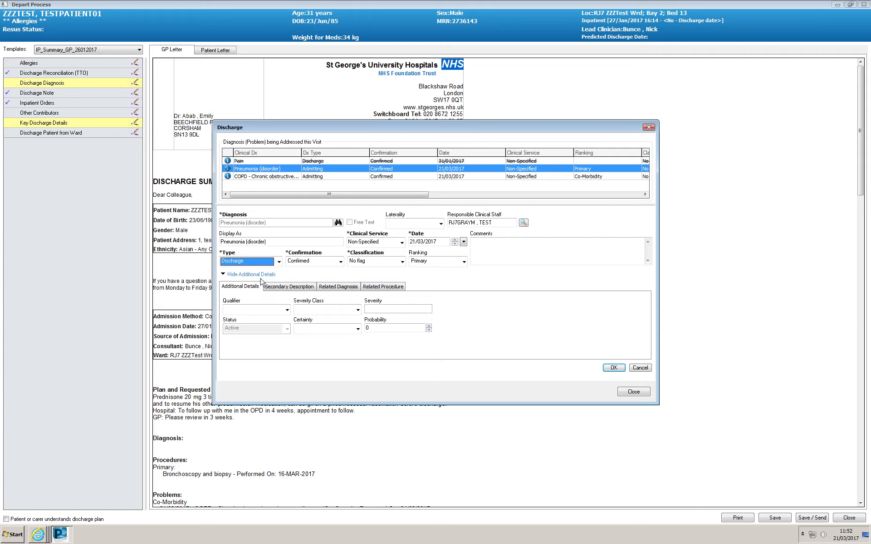
{"action": "left_click", "coordinate": [614, 367]}
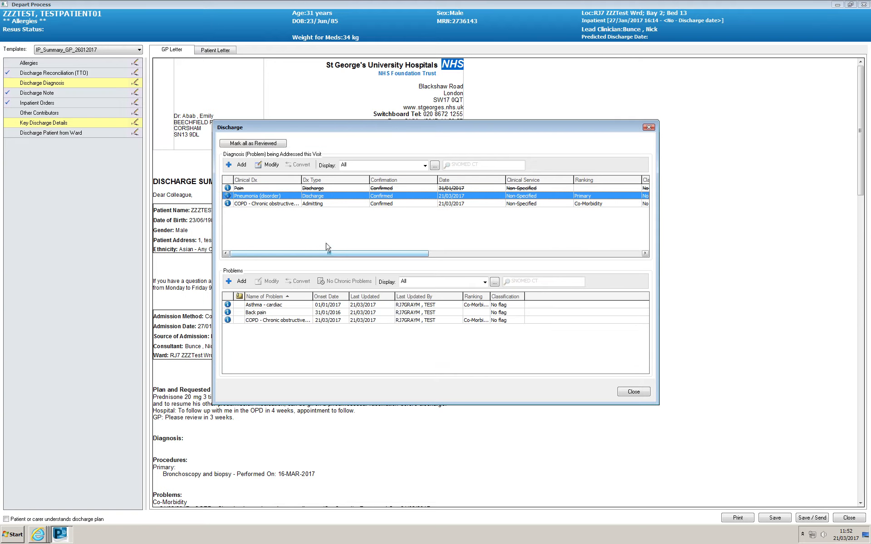
- Set the COPD diagnosis type to Discharge, close the diagnosis window and check the diagnoses in the GP letter
{"action": "right_click", "coordinate": [323, 203]}
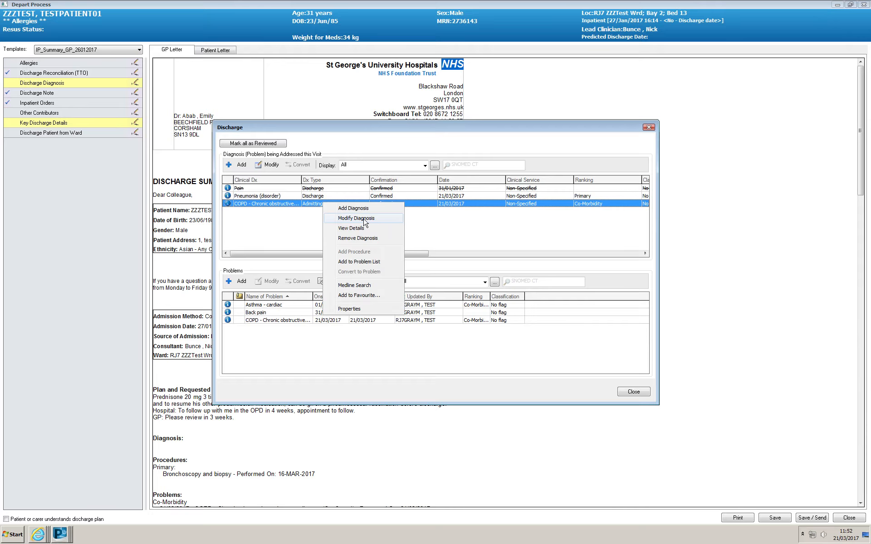
{"action": "left_click", "coordinate": [358, 219]}
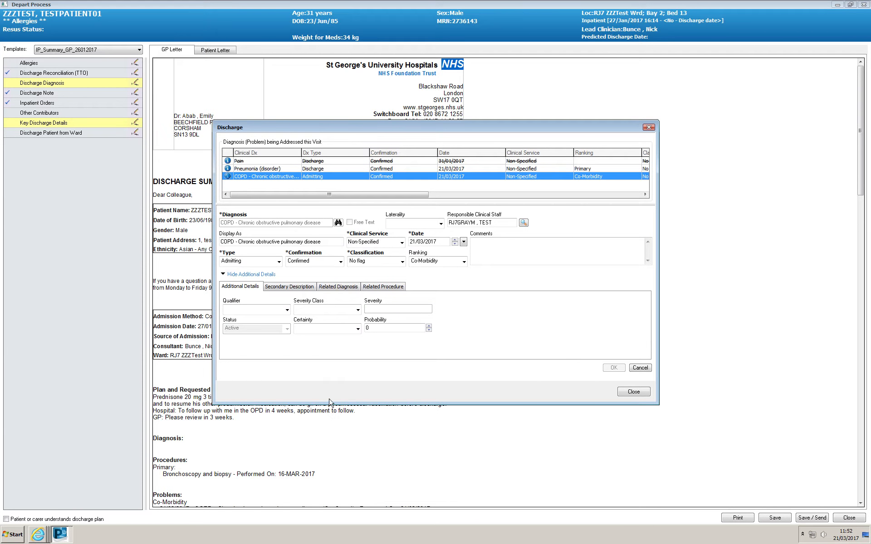
{"action": "left_click", "coordinate": [278, 262]}
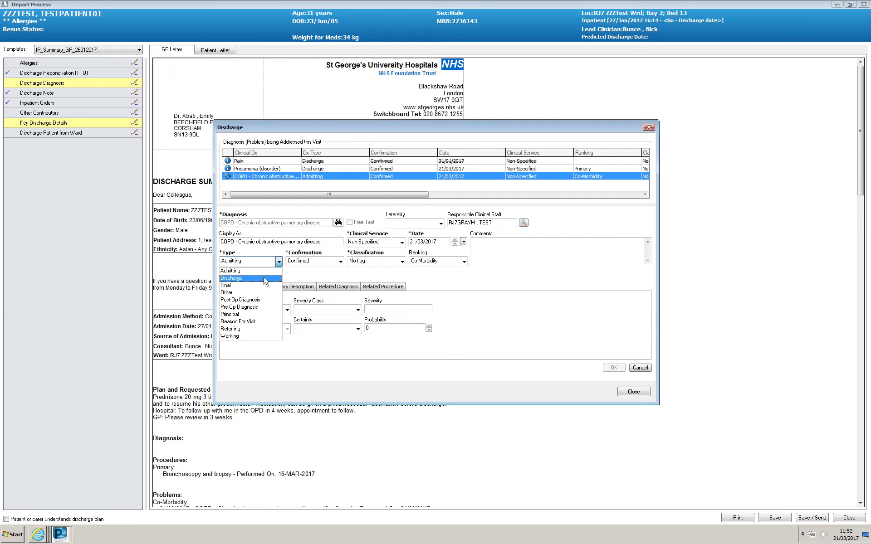
{"action": "left_click", "coordinate": [265, 278]}
{"action": "left_click", "coordinate": [614, 368]}
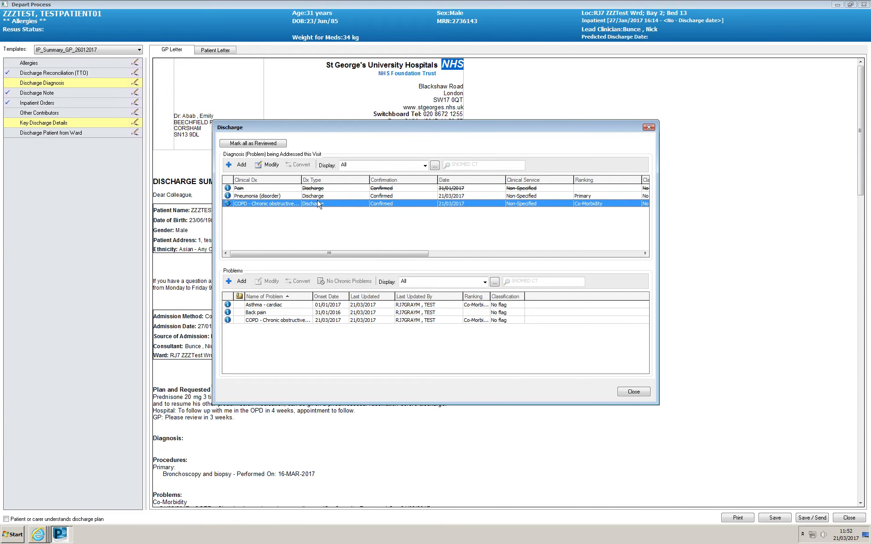
{"action": "left_click", "coordinate": [633, 392]}
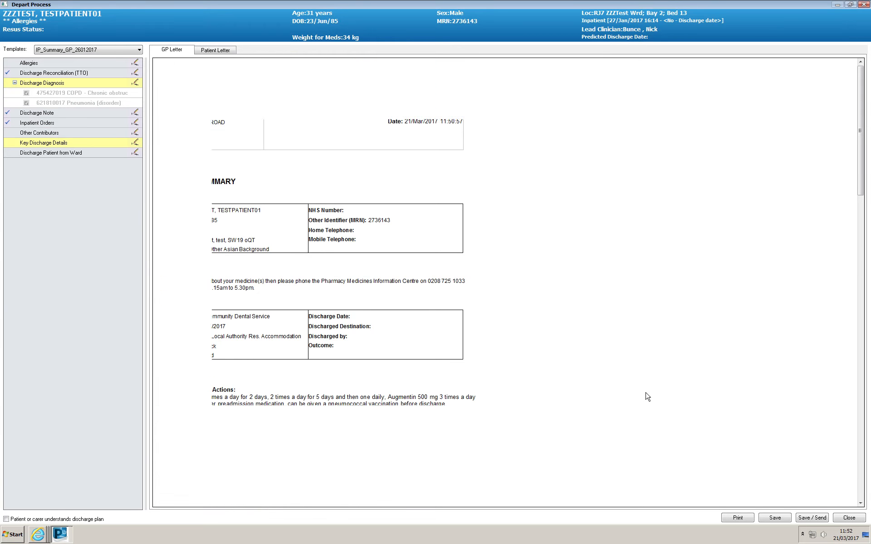
{"action": "left_click_drag", "start_coordinate": [861, 187], "coordinate": [860, 225]}
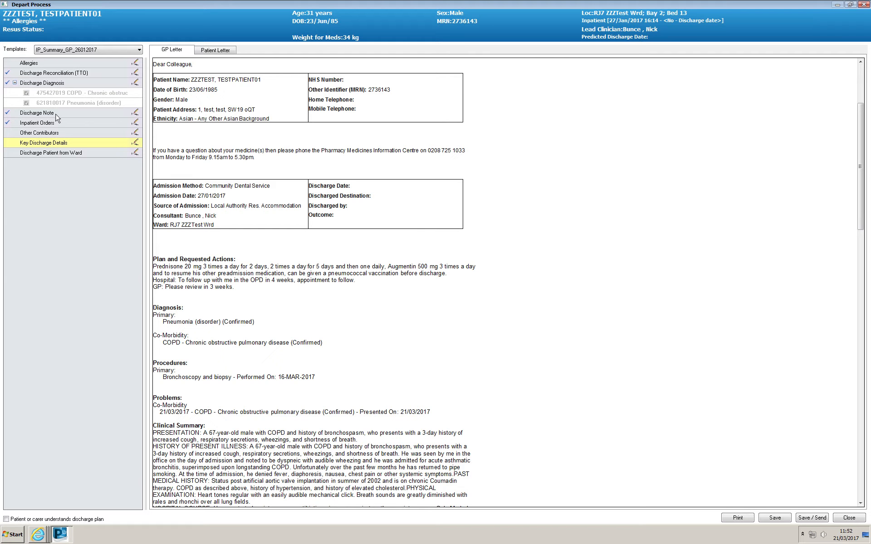
- Open the Discharge Note and add "CXR showed L sided consolidation." on a new line under Investigations and Results
{"action": "left_click", "coordinate": [135, 112]}
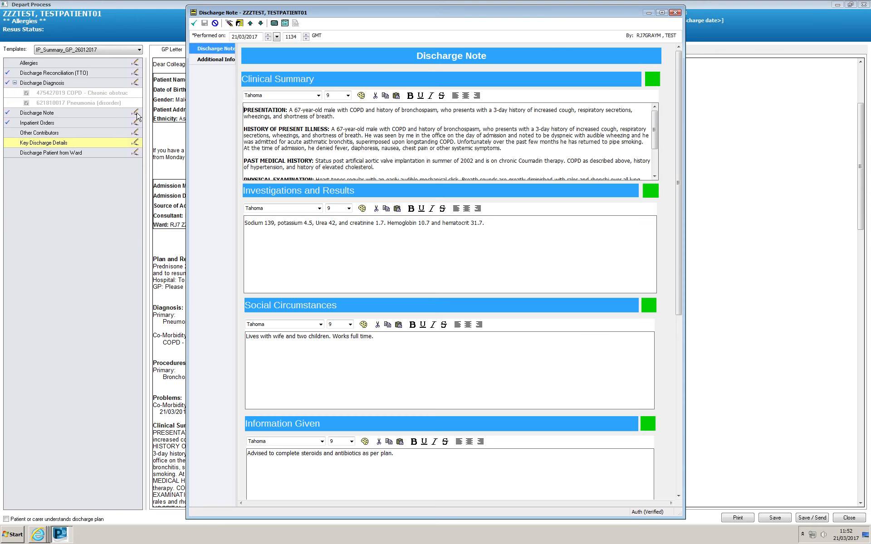
{"action": "left_click_drag", "start_coordinate": [679, 90], "coordinate": [672, 31]}
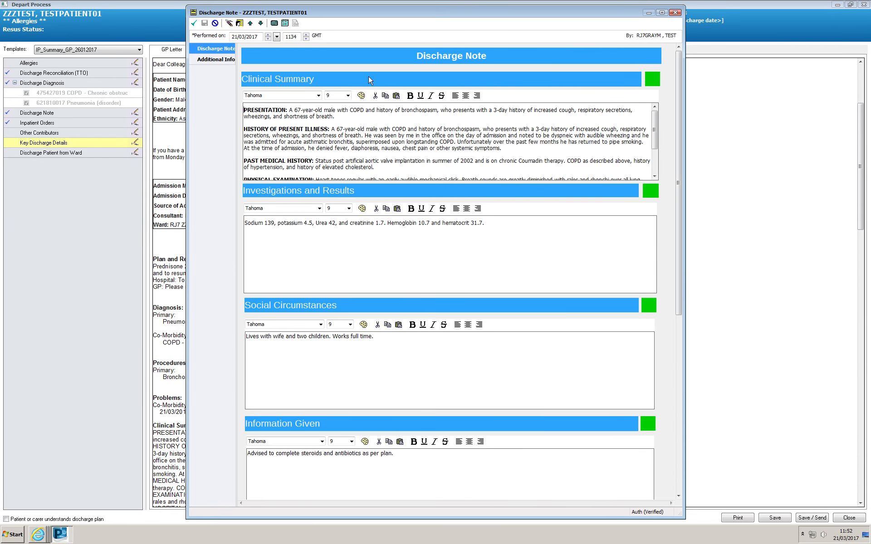
{"action": "left_click", "coordinate": [208, 62]}
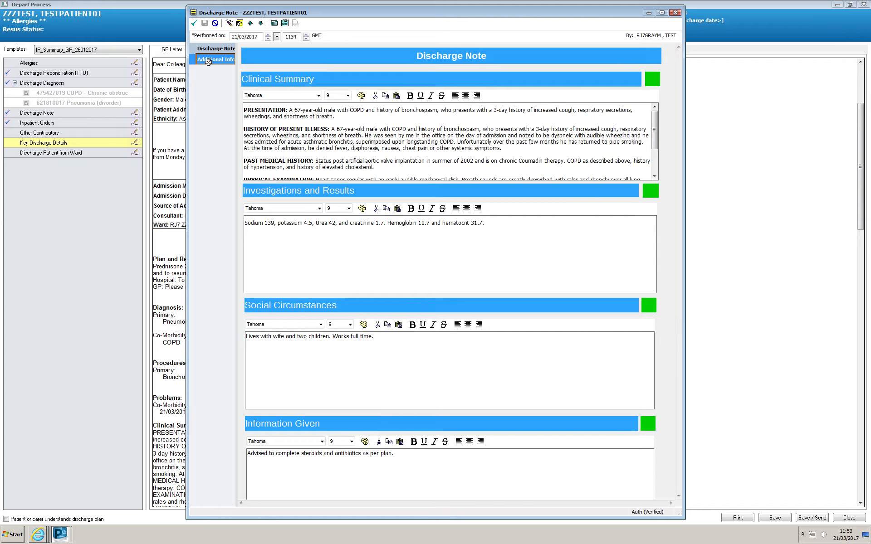
{"action": "left_click", "coordinate": [209, 49]}
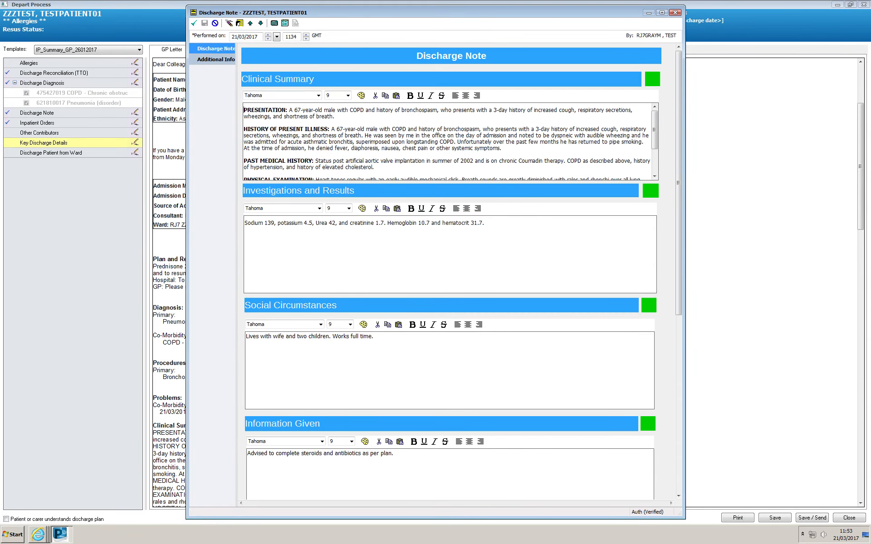
{"action": "mouse_move", "coordinate": [655, 131]}
{"action": "left_mouse_down"}
{"action": "mouse_move", "coordinate": [655, 150]}
{"action": "mouse_move", "coordinate": [656, 129]}
{"action": "left_mouse_up"}
{"action": "left_click", "coordinate": [501, 224]}
{"action": "type", "text": "owed L sided"}
{"action": "type", "text": "consolidation."}
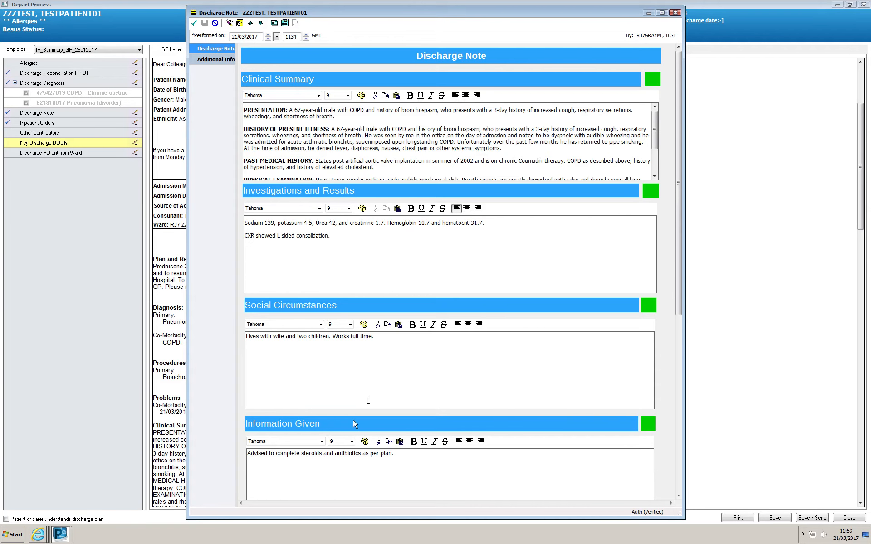
- Review the remaining Discharge Note sections, sign the note and check the updated clinical text in the GP letter
{"action": "left_click_drag", "start_coordinate": [677, 248], "coordinate": [677, 439]}
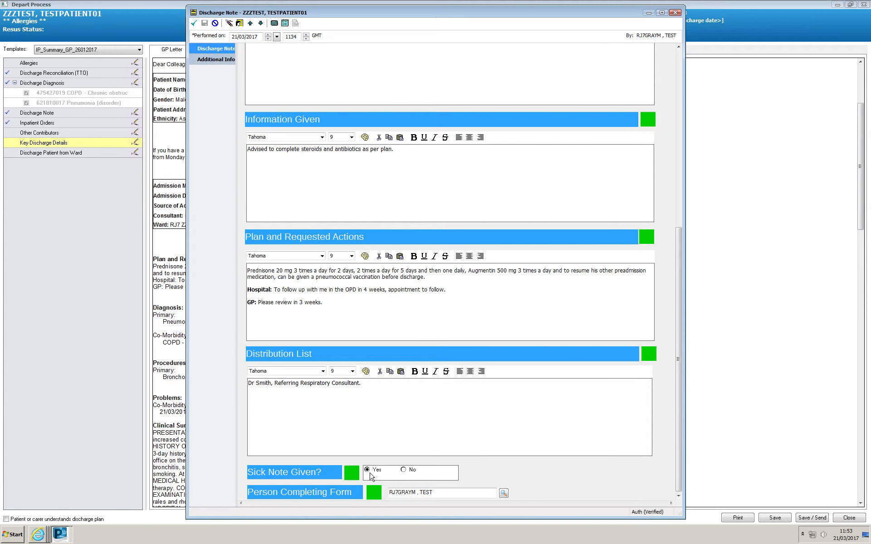
{"action": "left_click", "coordinate": [195, 24]}
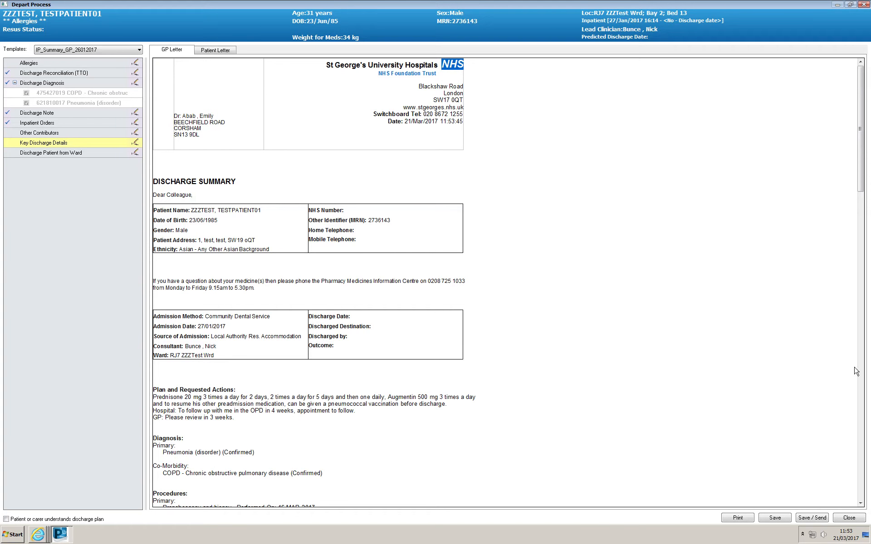
{"action": "left_click_drag", "start_coordinate": [861, 201], "coordinate": [861, 300]}
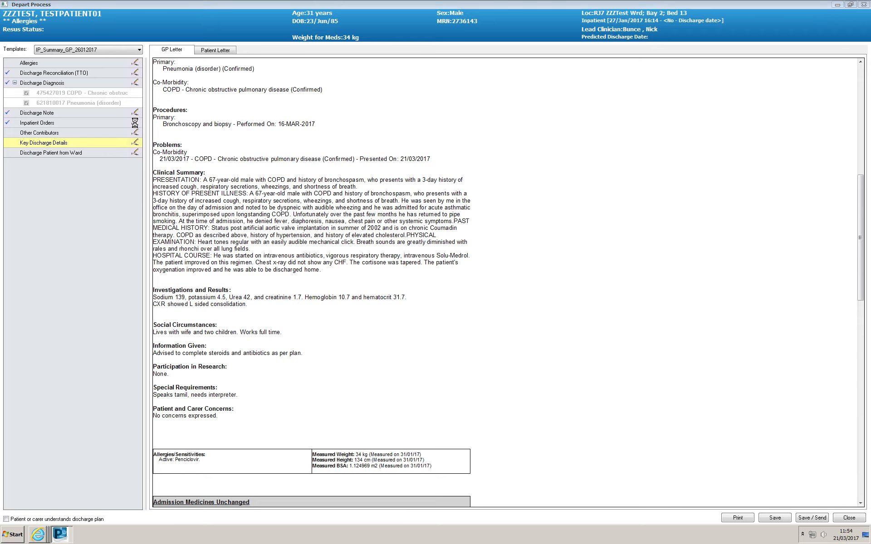
- View the Inpatient Orders, closing the Add Order window and the orders list without placing an order
{"action": "left_click", "coordinate": [135, 124]}
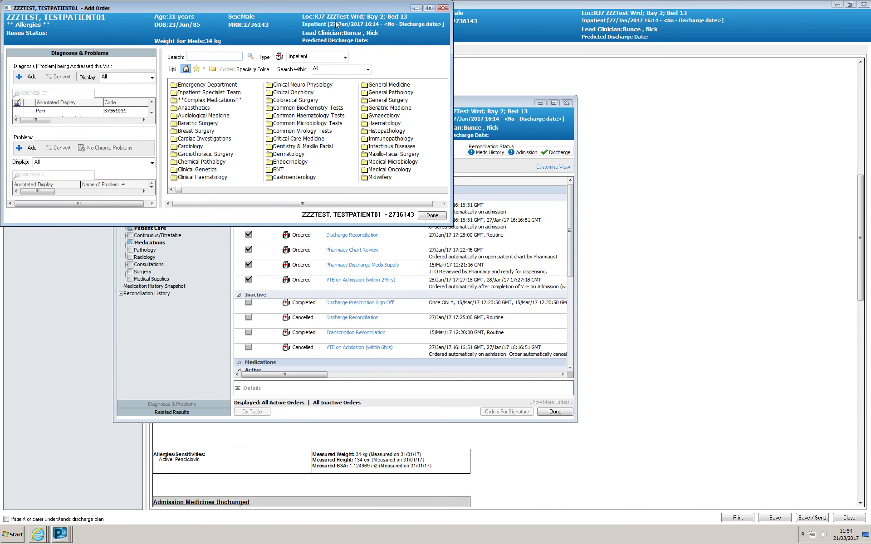
{"action": "left_click", "coordinate": [443, 9]}
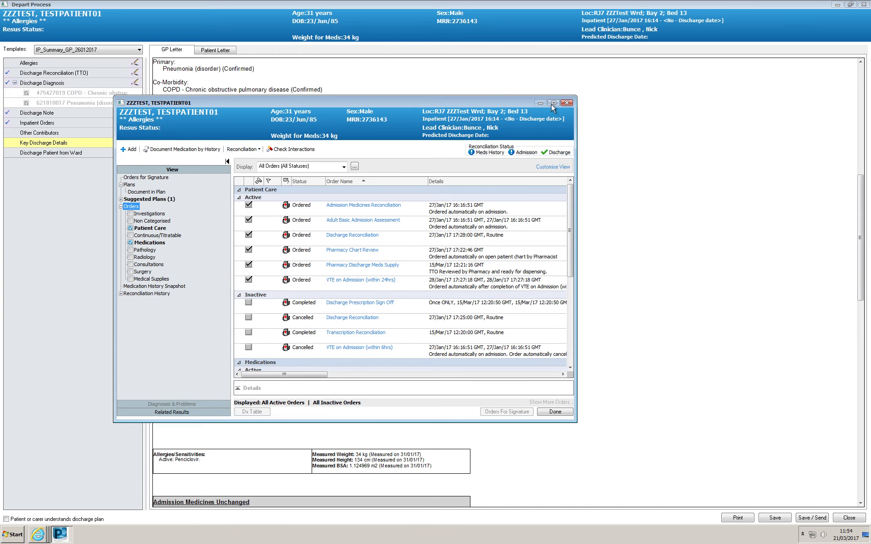
{"action": "left_click", "coordinate": [566, 103]}
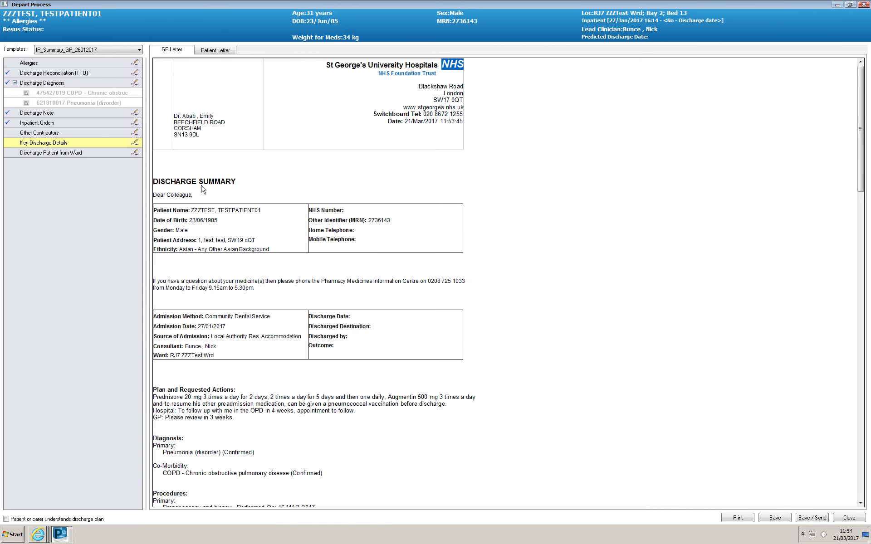
- View the Physiotherapist section of the Other Contributors form and cancel the recording
{"action": "left_click", "coordinate": [135, 134]}
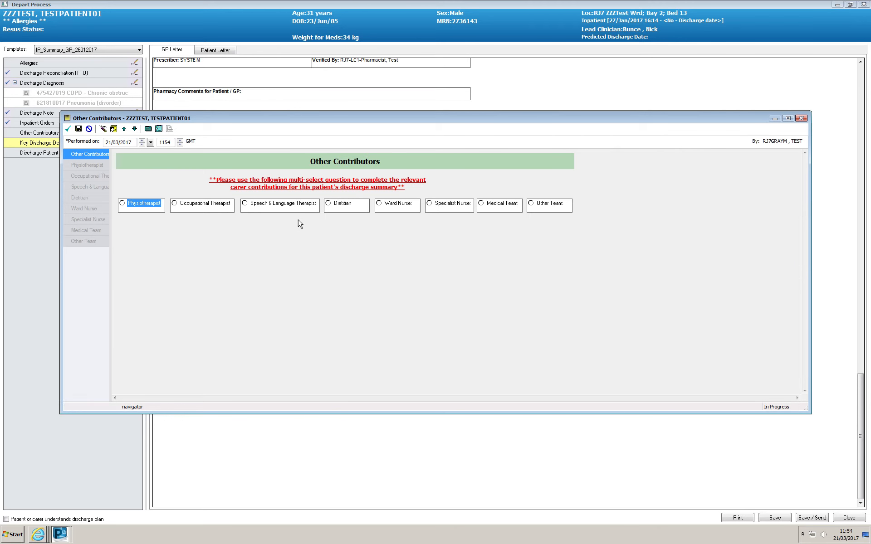
{"action": "left_click", "coordinate": [122, 204]}
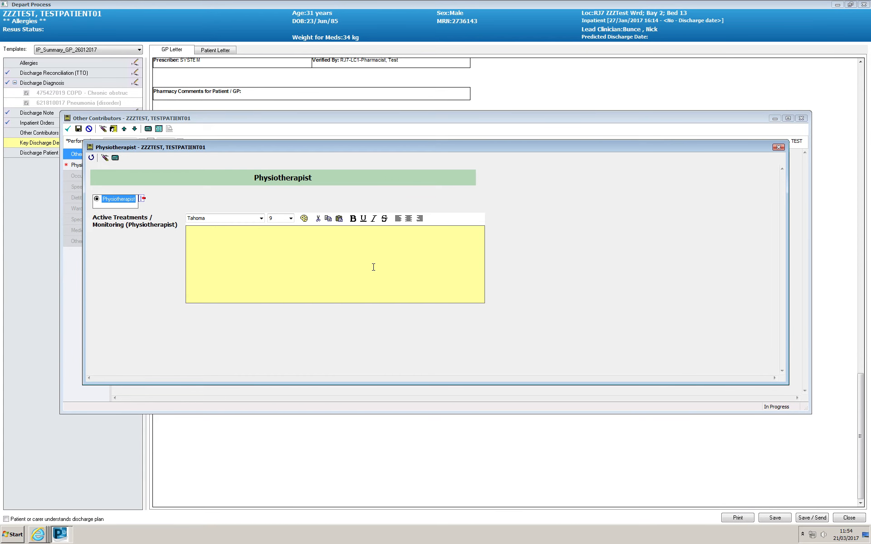
{"action": "left_click", "coordinate": [778, 147]}
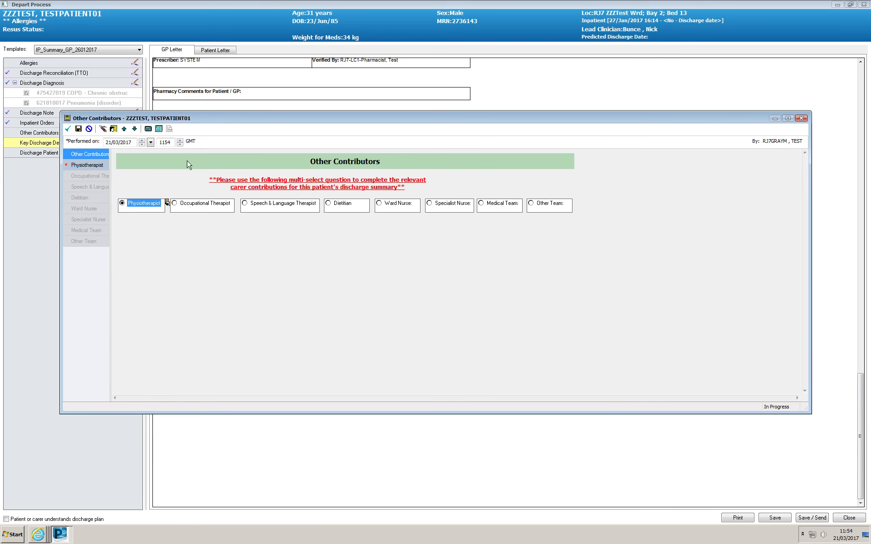
{"action": "left_click", "coordinate": [801, 119]}
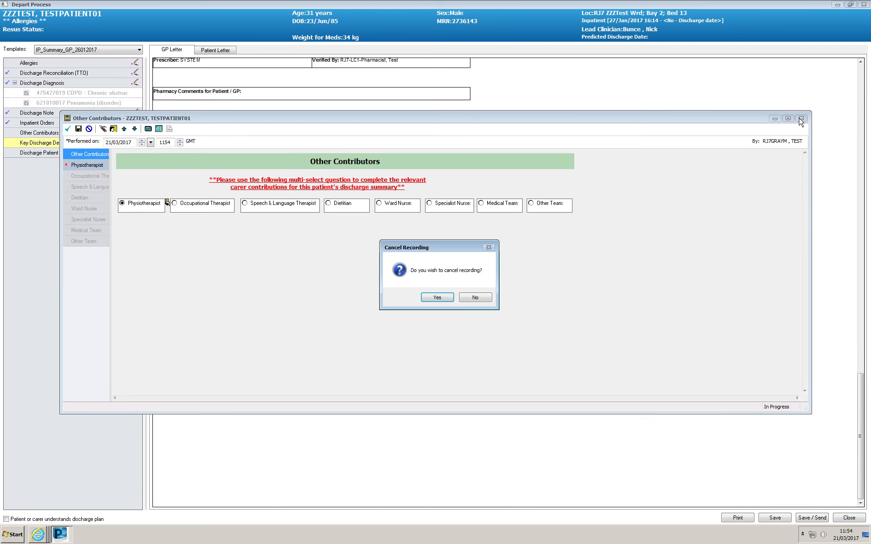
{"action": "left_click", "coordinate": [436, 298]}
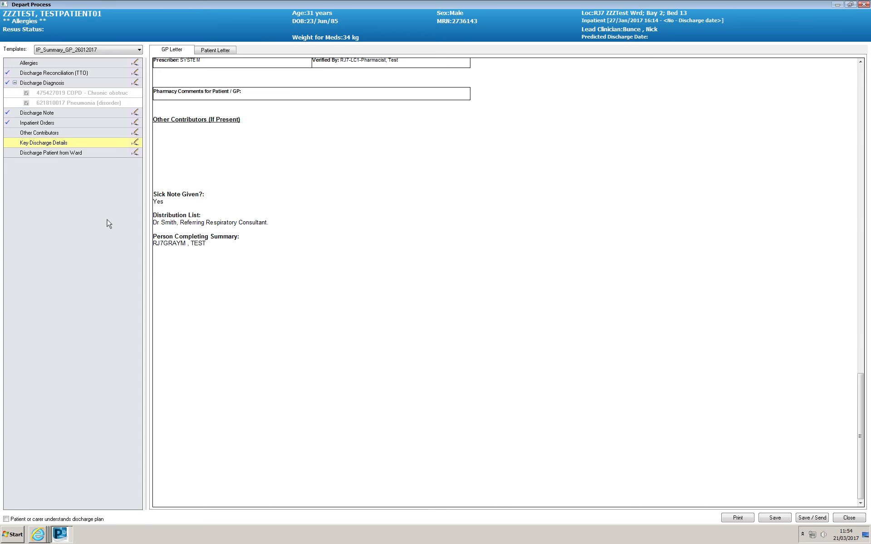
- Open Key Discharge Details and set the discharge method to Discharged with consent and the destination to Usual Place of Residence
{"action": "left_click", "coordinate": [864, 398]}
{"action": "left_click_drag", "start_coordinate": [864, 399], "coordinate": [850, 31]}
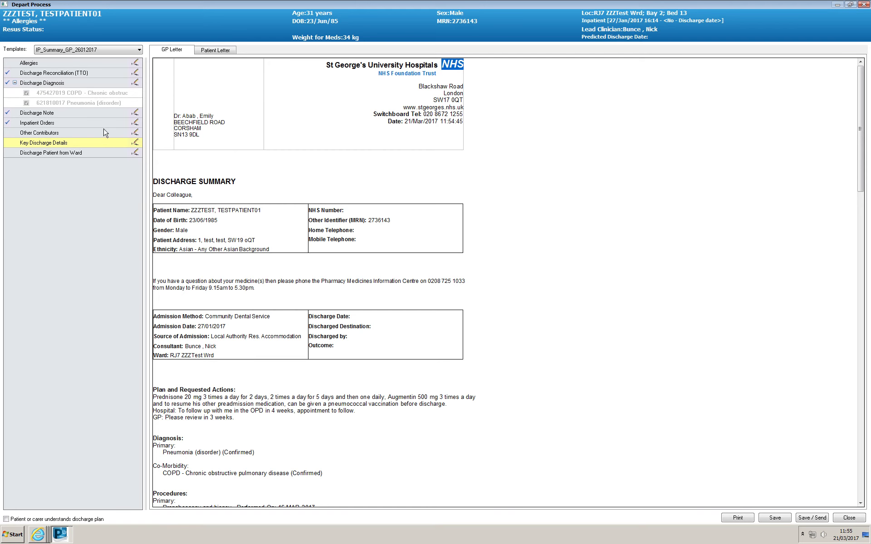
{"action": "left_click", "coordinate": [136, 144]}
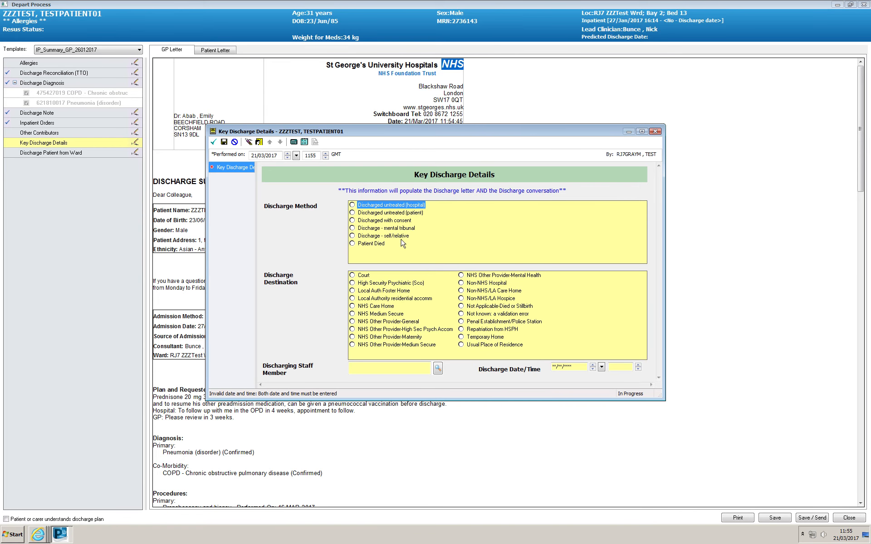
{"action": "left_click", "coordinate": [353, 221]}
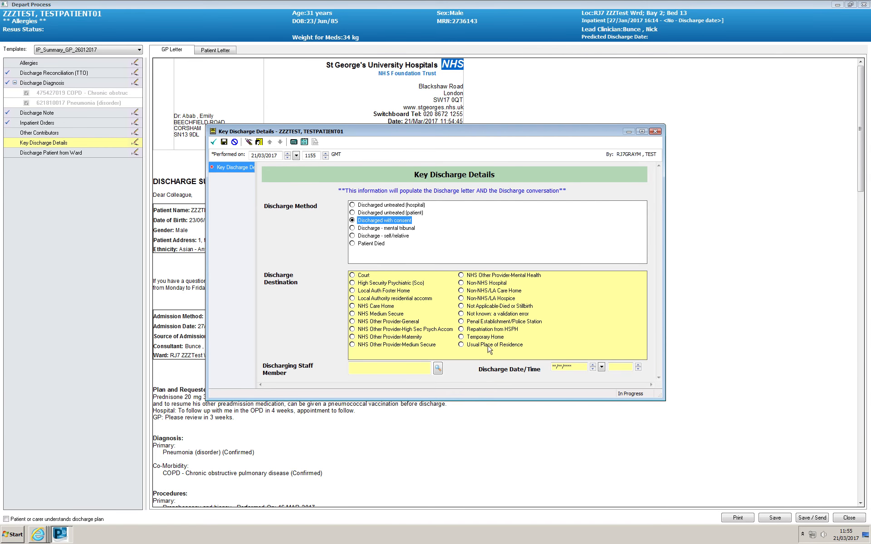
{"action": "left_click", "coordinate": [461, 344]}
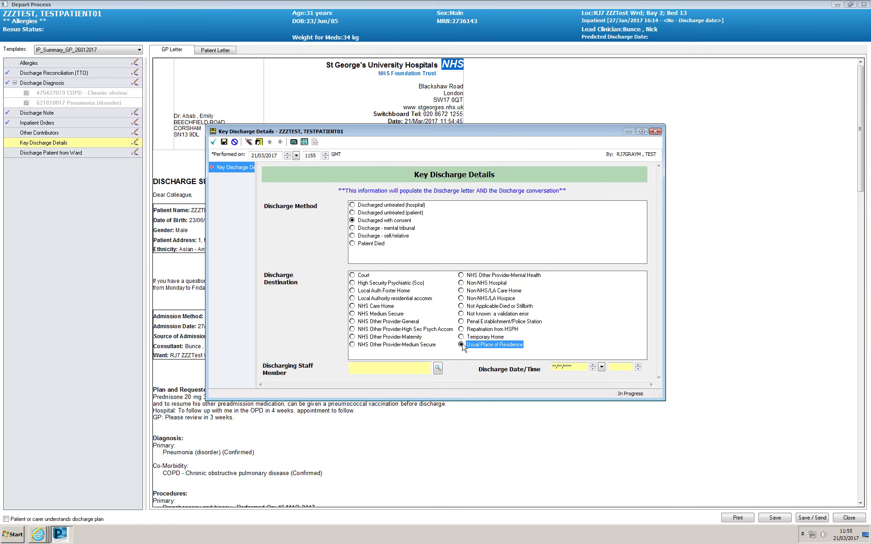
- Search for the discharging staff member by surname and forename and select the matching clinician
{"action": "left_click", "coordinate": [386, 371]}
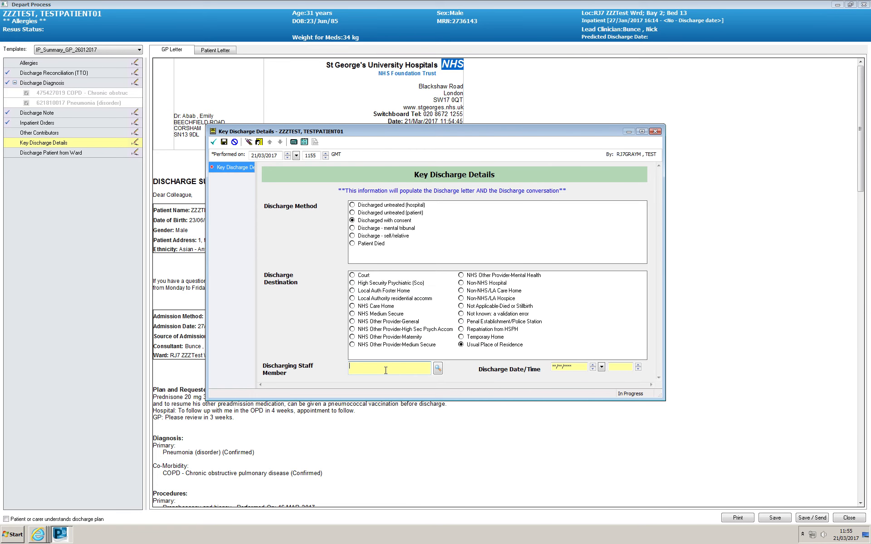
{"action": "left_click", "coordinate": [438, 369]}
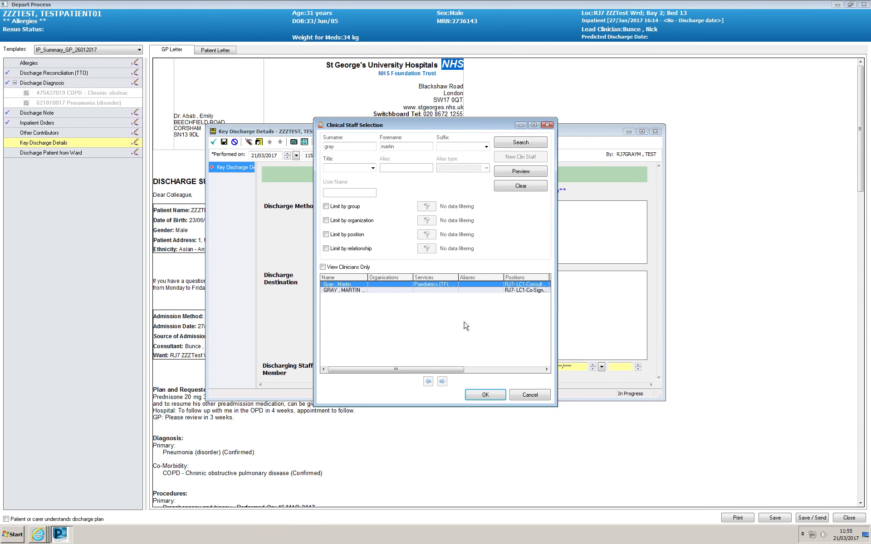
{"action": "left_click", "coordinate": [486, 395]}
- Set the discharge date and time to 21/03/2017 1155 and sign the Key Discharge Details form
{"action": "left_click", "coordinate": [573, 367]}
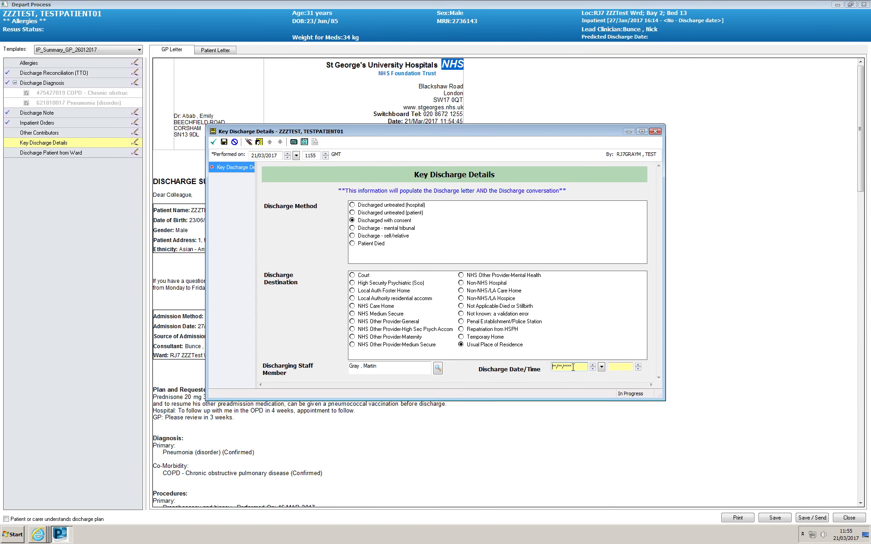
{"action": "key", "text": "t"}
{"action": "left_click", "coordinate": [613, 367]}
{"action": "key", "text": "n"}
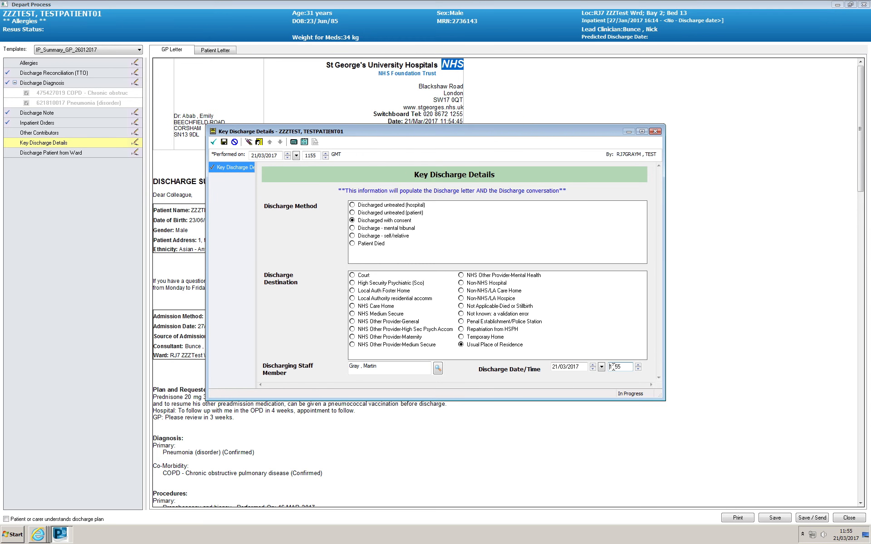
{"action": "left_click", "coordinate": [213, 142]}
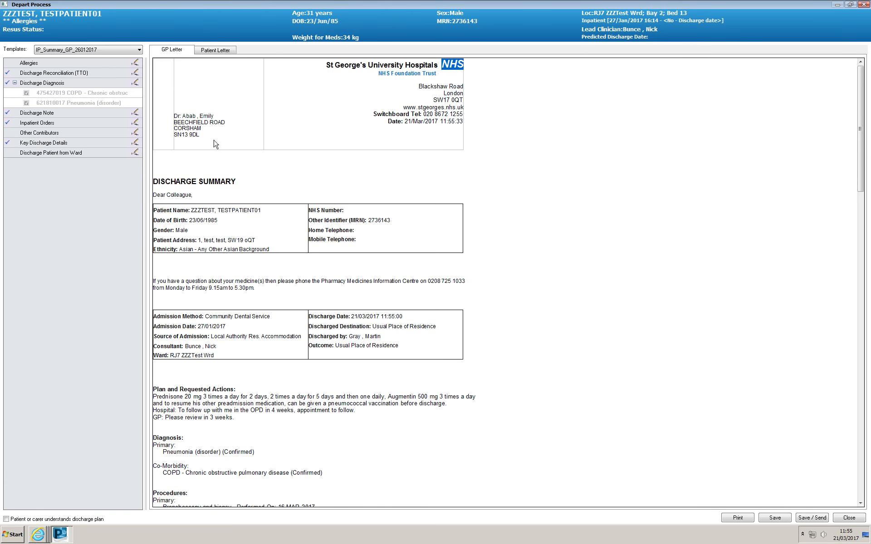
- Open Discharge Patient from Ward, enlarge the discharge form to show all fields and set the discharge method to Discharged with Consent
{"action": "left_click", "coordinate": [136, 154]}
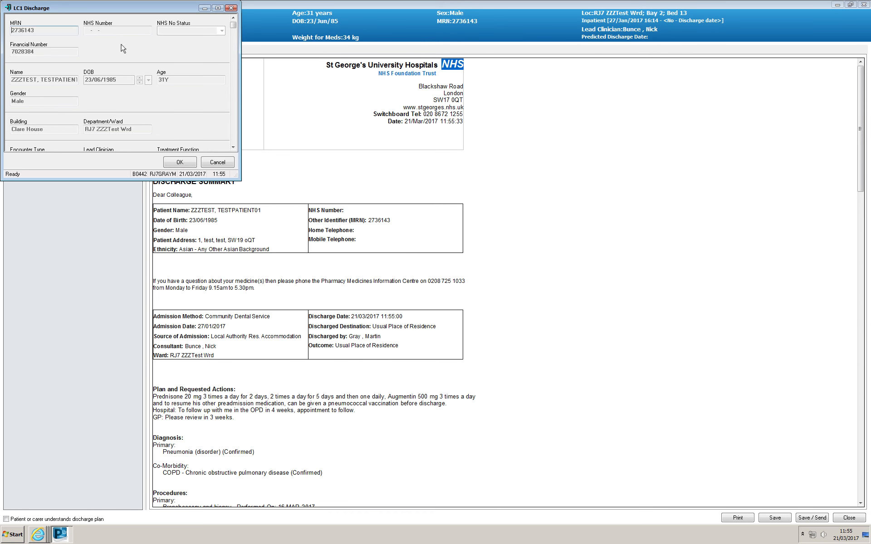
{"action": "left_click_drag", "start_coordinate": [117, 14], "coordinate": [245, 100]}
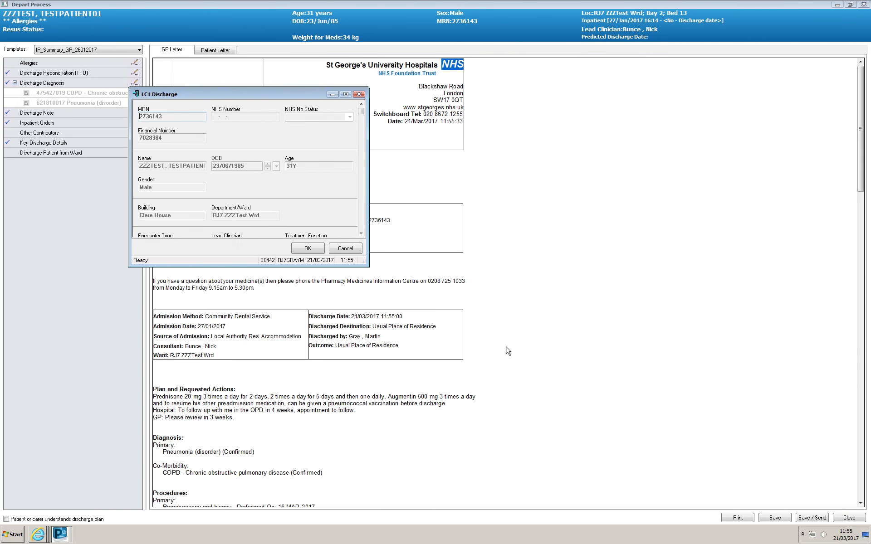
{"action": "left_click_drag", "start_coordinate": [365, 262], "coordinate": [712, 449]}
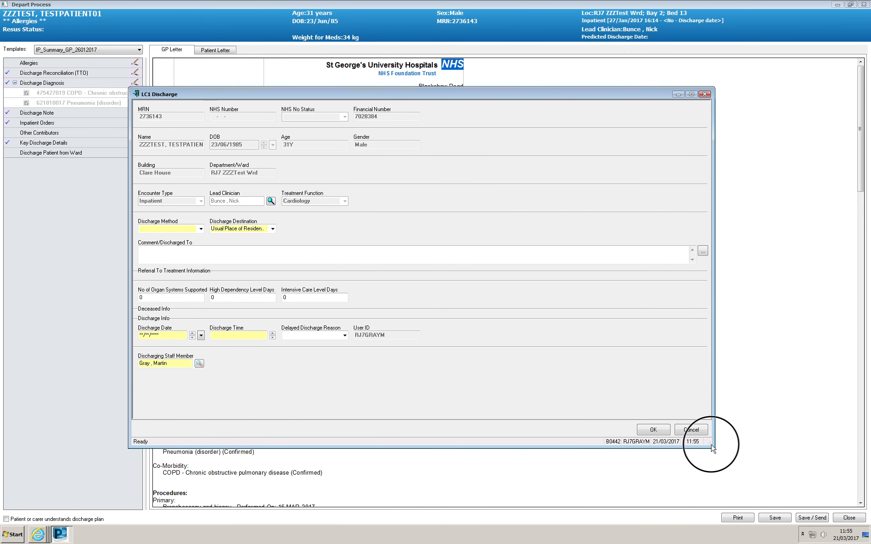
{"action": "left_click", "coordinate": [200, 230]}
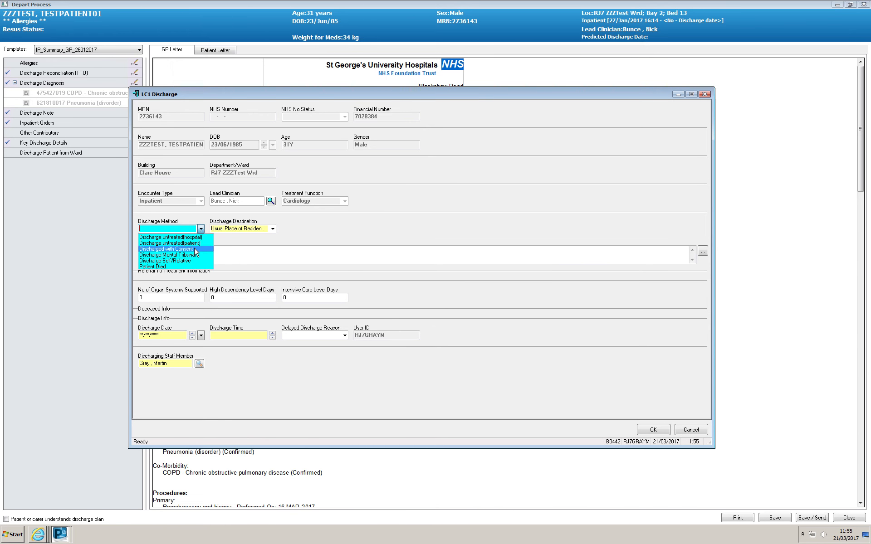
{"action": "left_click", "coordinate": [193, 249]}
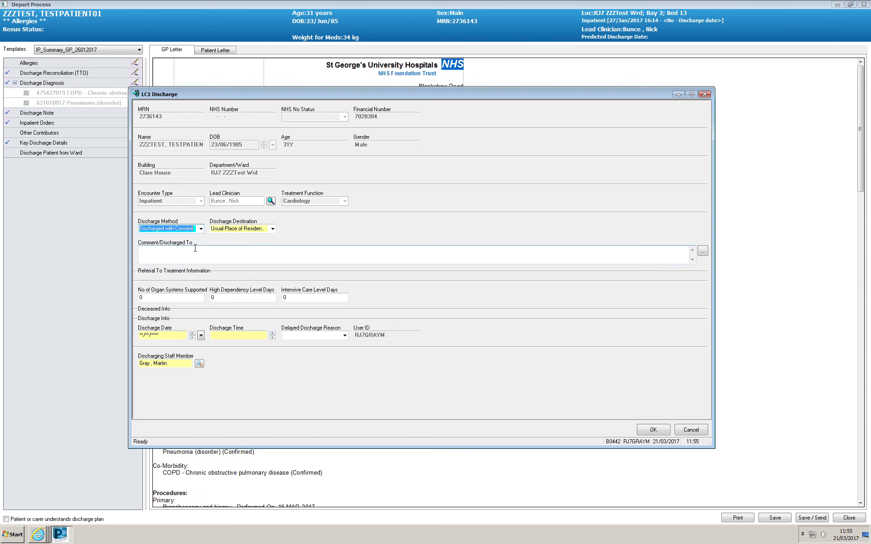
- Set the ward discharge date to 21/03/2017 and the time to 11:55, and submit the discharge
{"action": "left_click", "coordinate": [175, 336]}
{"action": "key", "text": "t"}
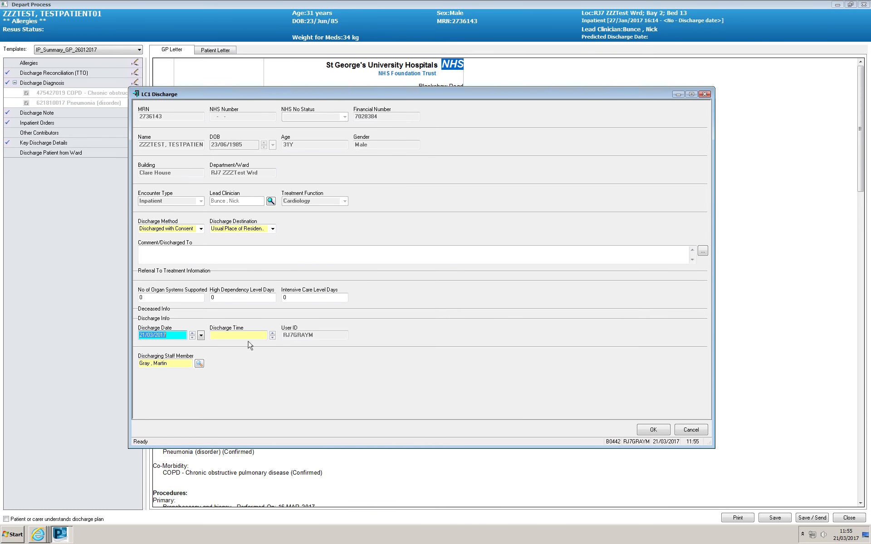
{"action": "left_click", "coordinate": [248, 336]}
{"action": "key", "text": "t"}
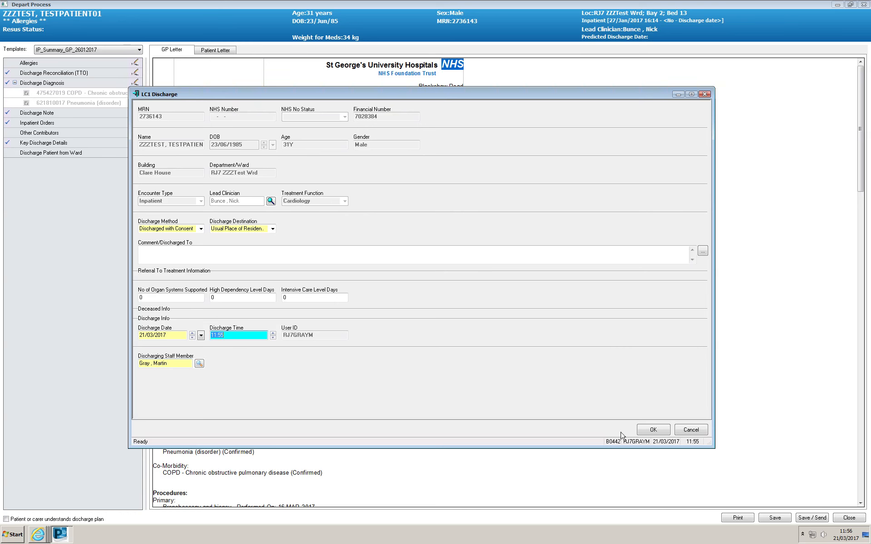
{"action": "left_click", "coordinate": [654, 430]}
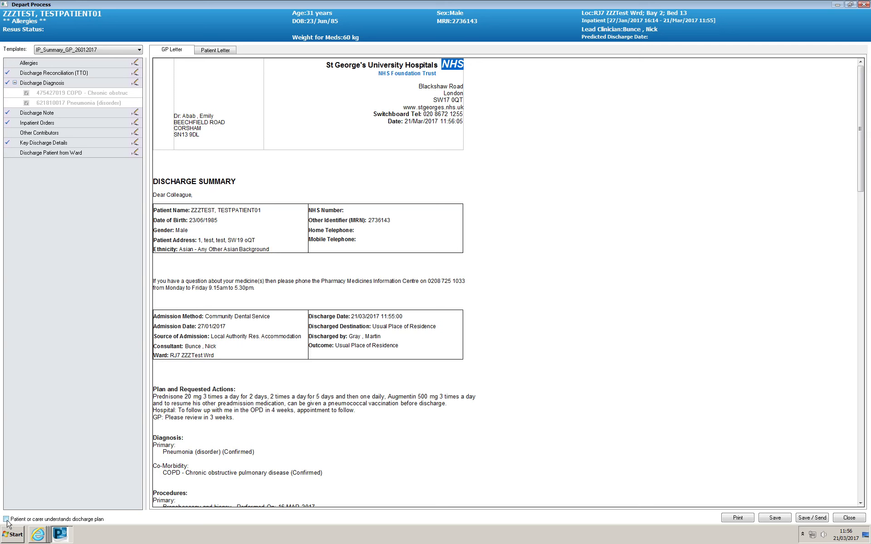
- Mark that the patient or carer understands the discharge plan, and print, save and send the discharge summary
{"action": "left_click", "coordinate": [7, 520]}
{"action": "left_click", "coordinate": [739, 521]}
{"action": "left_click", "coordinate": [813, 518]}
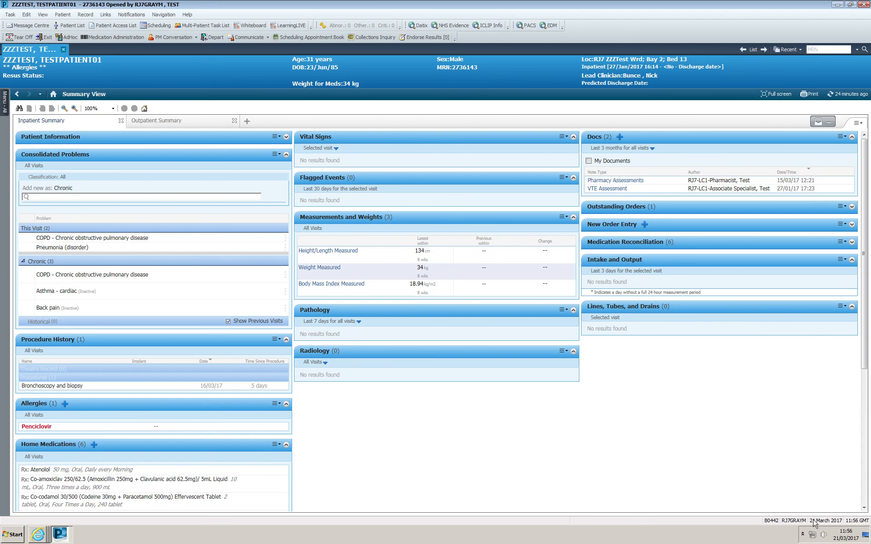
- Refresh the patient's Summary View to check the new documents, and refresh the ward's patient list to check the discharge
{"action": "left_click", "coordinate": [845, 96]}
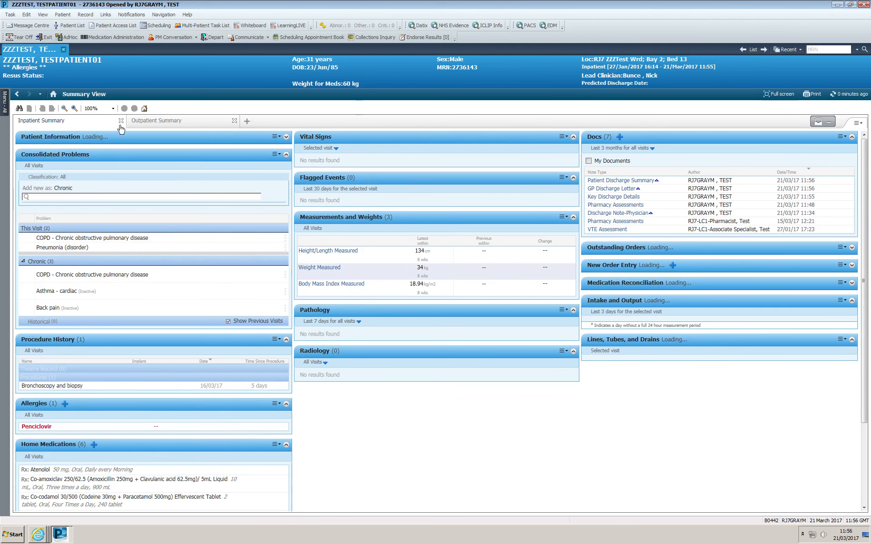
{"action": "left_click", "coordinate": [71, 26]}
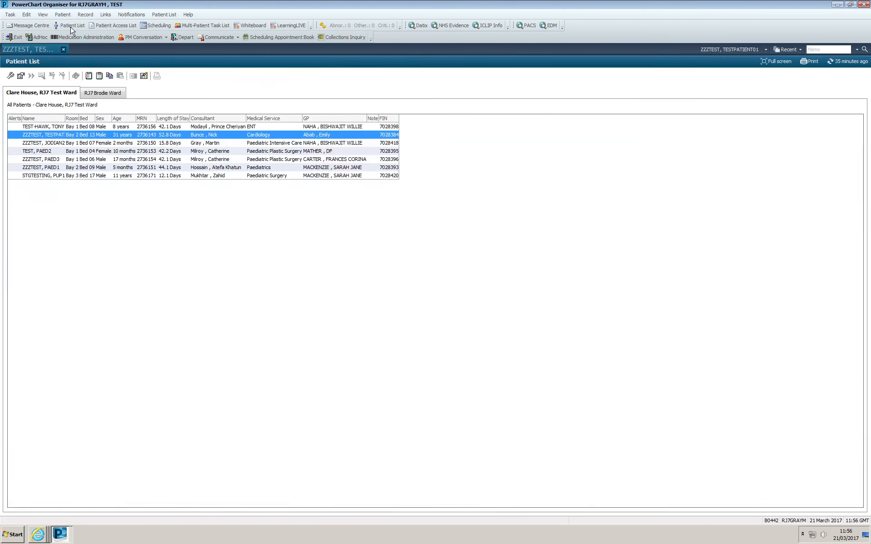
{"action": "left_click", "coordinate": [864, 63]}
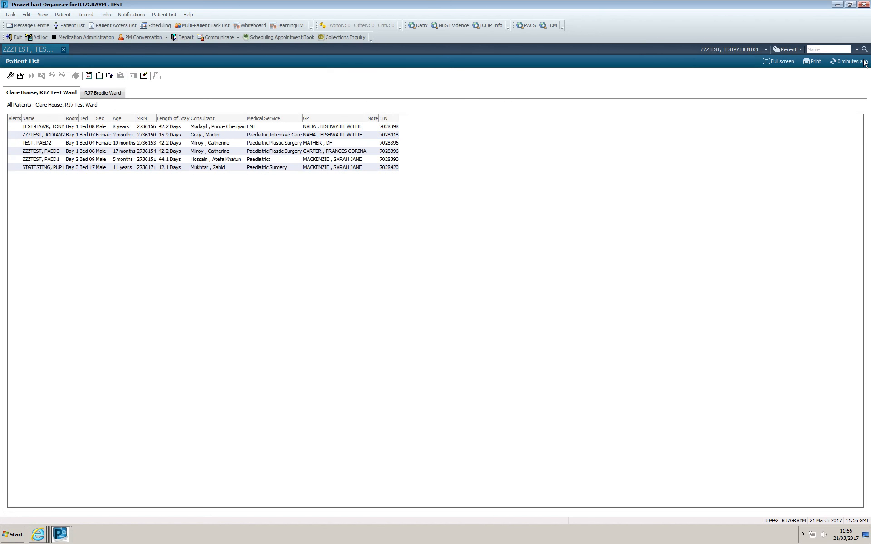